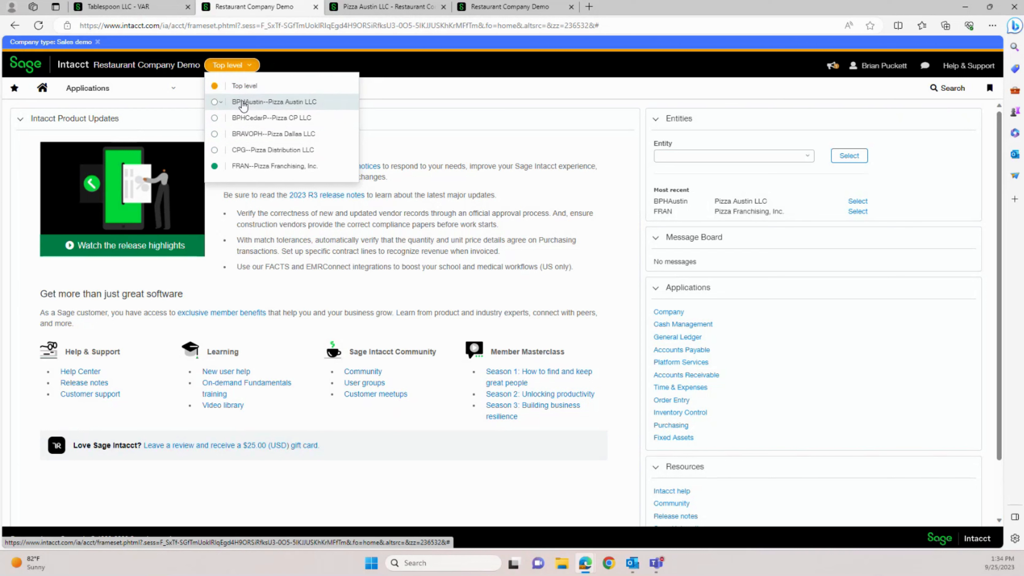
Switch from the top level to the Pizza Austin LLC entity and open its General Ledger journals list.
click(243, 103)
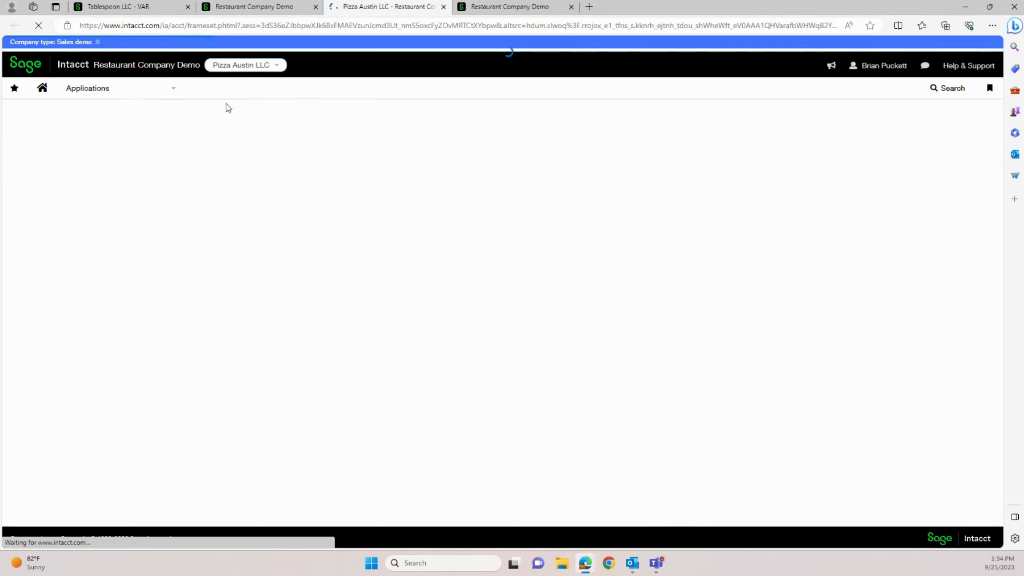
click(74, 86)
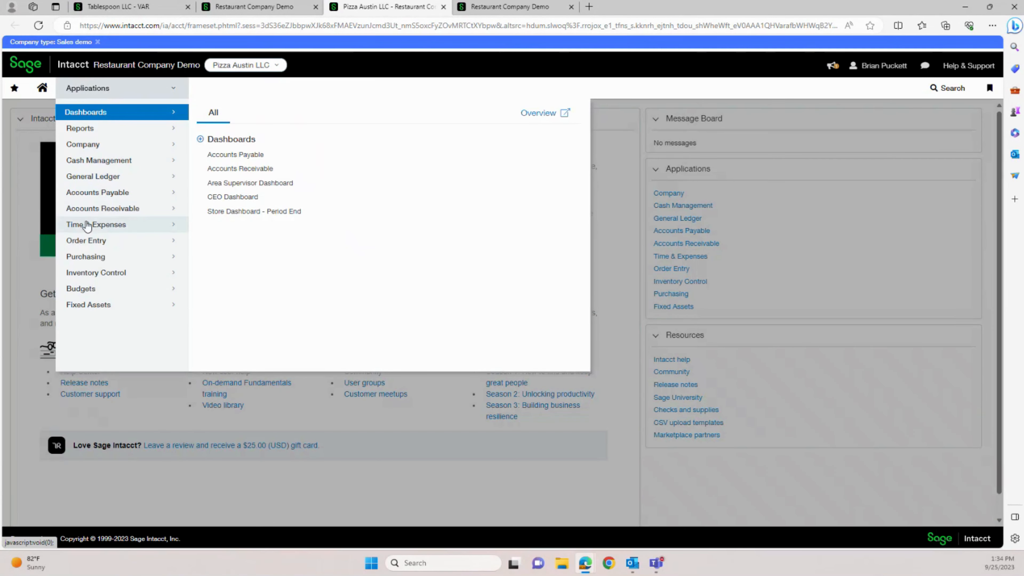
mouse_move(160, 176)
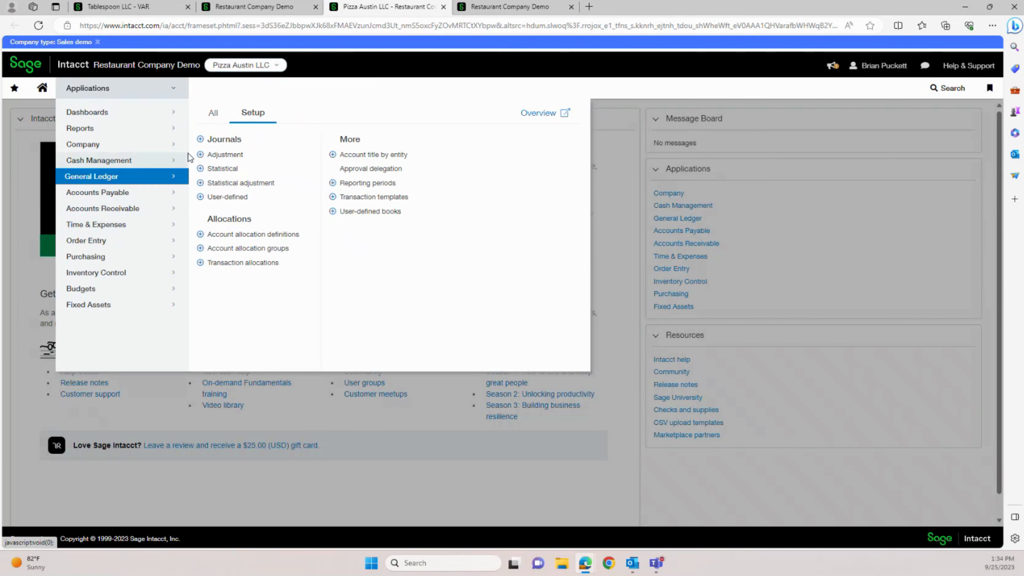
click(225, 140)
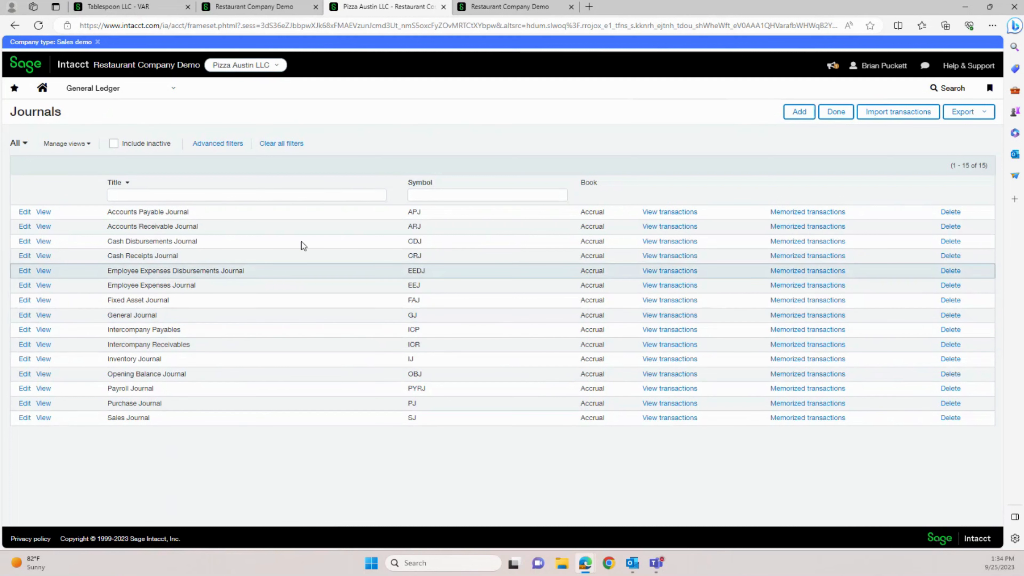
Return to the top-level company, list its entities, and open the Pizza Austin LLC entity record for editing.
click(242, 6)
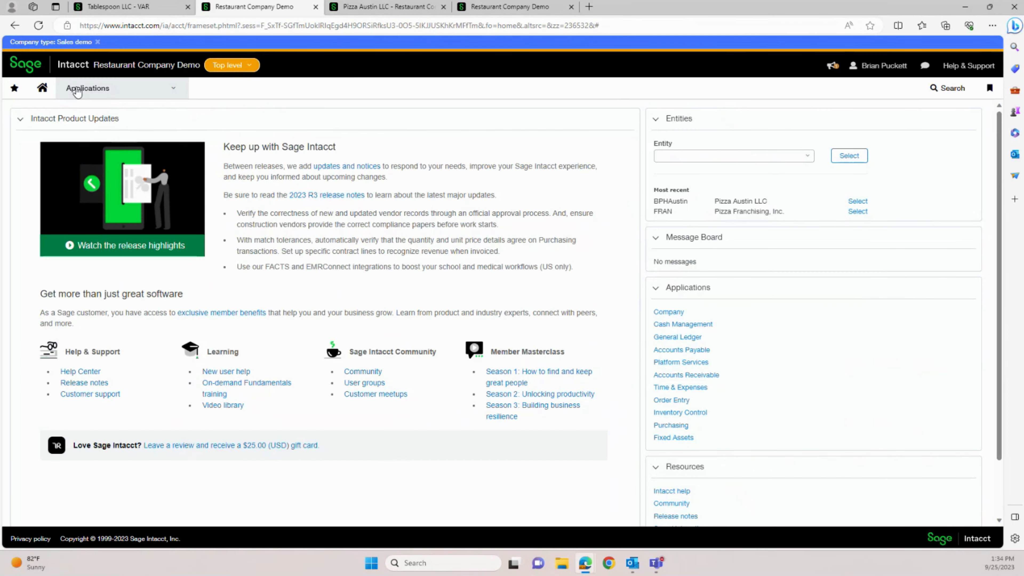
click(76, 88)
mouse_move(79, 141)
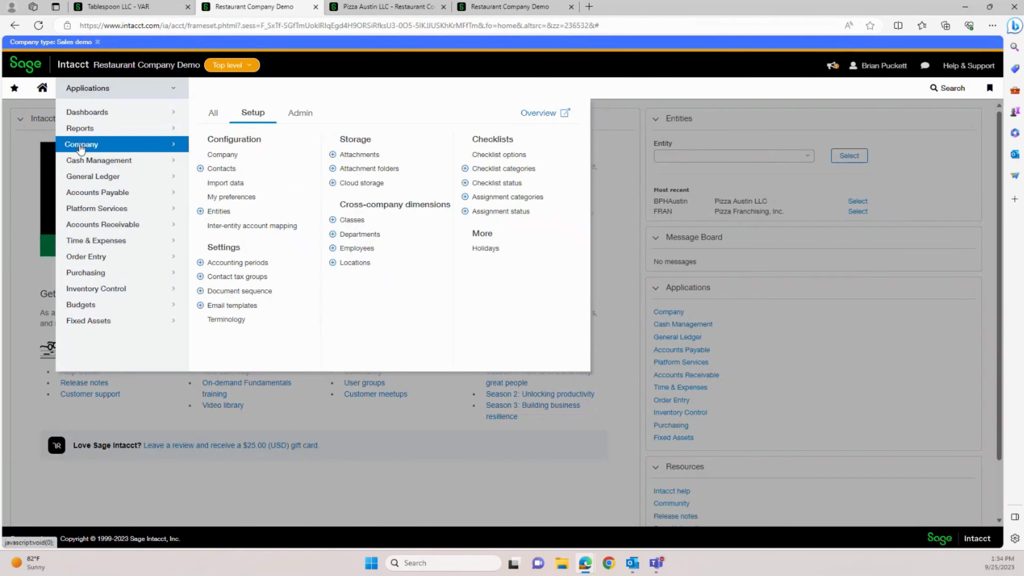
click(219, 211)
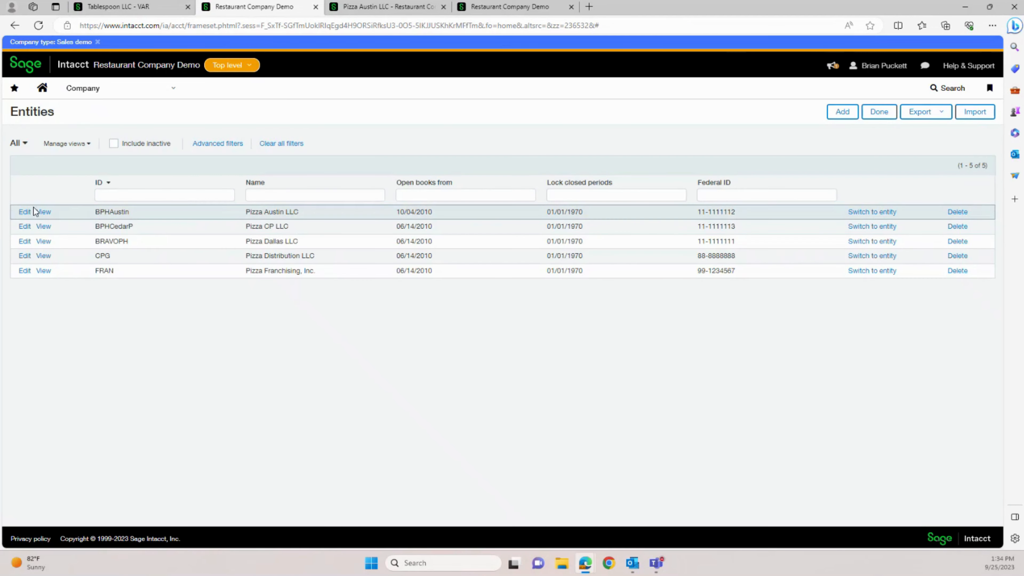
click(24, 212)
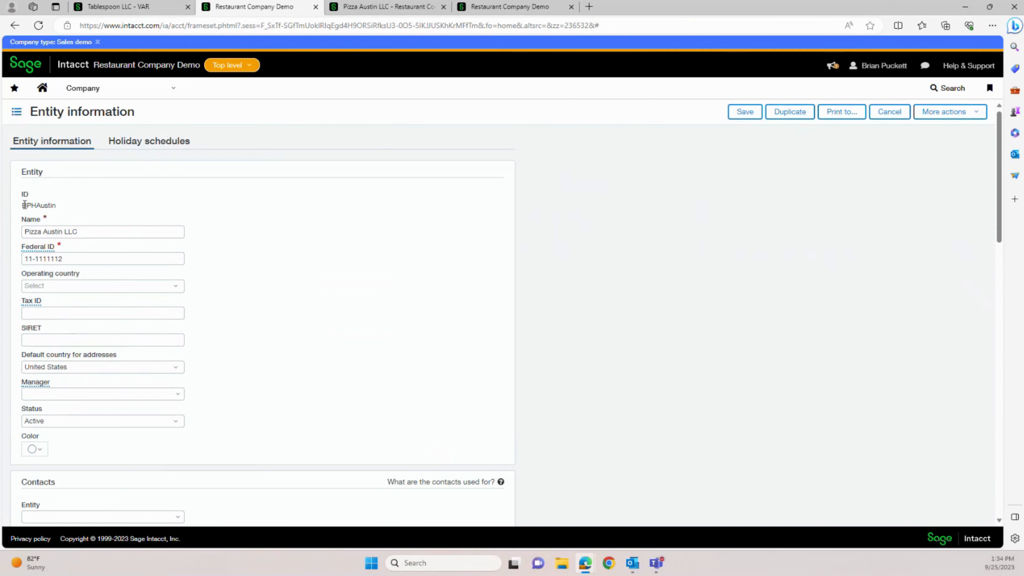
Examine the Pizza Austin LLC entity's ID, name, federal ID, contact, accounting and reporting settings, comparing the ID with the entity switcher.
drag(23, 205, 61, 208)
click(230, 66)
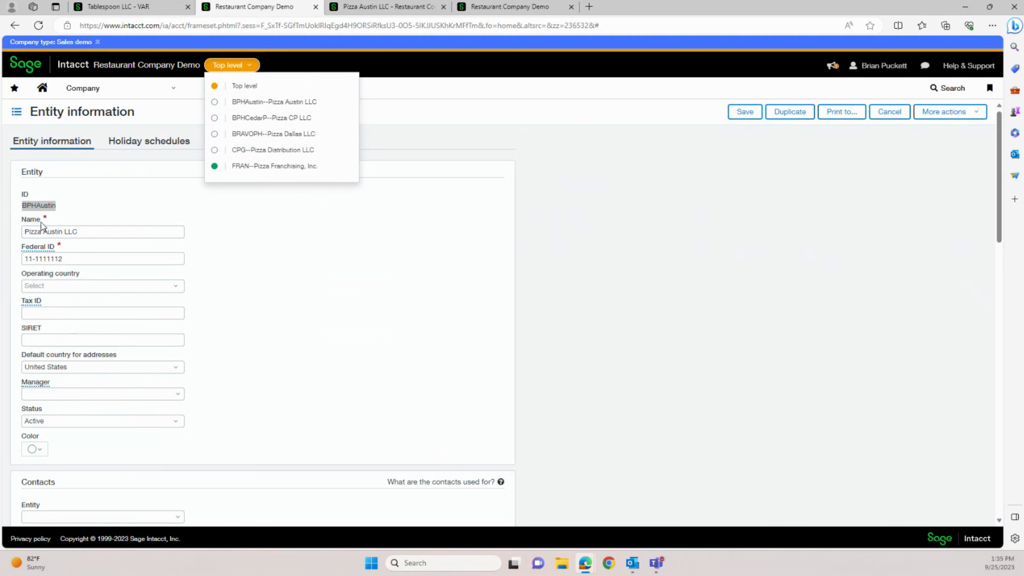
click(261, 255)
click(32, 232)
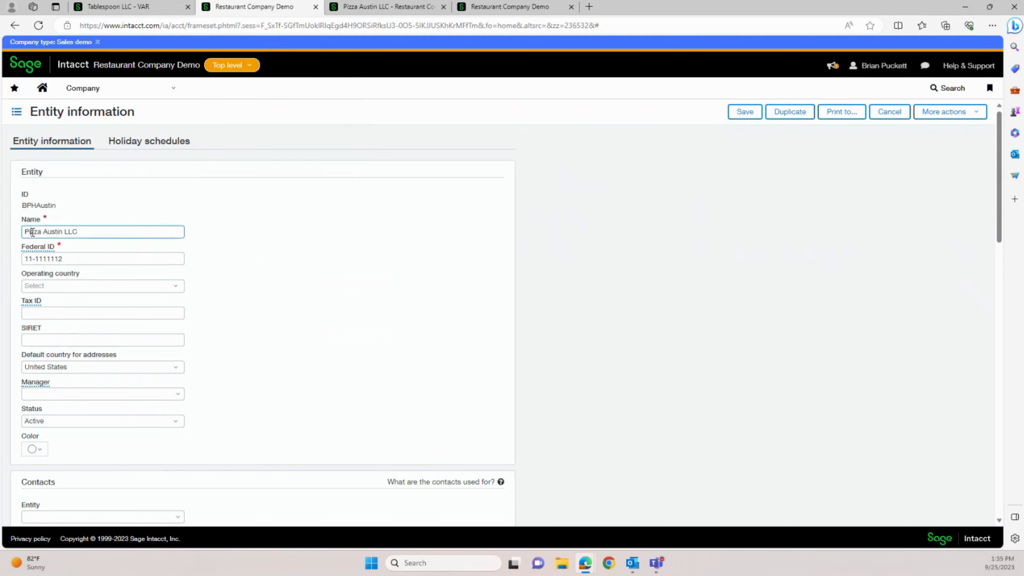
click(43, 259)
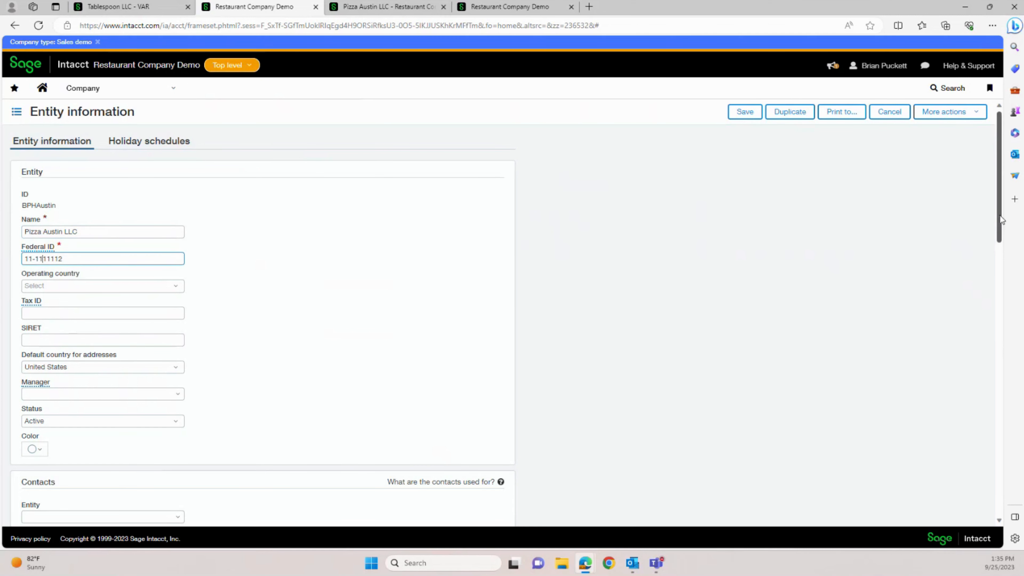
scroll(987, 228, down, 6)
scroll(986, 288, down, 4)
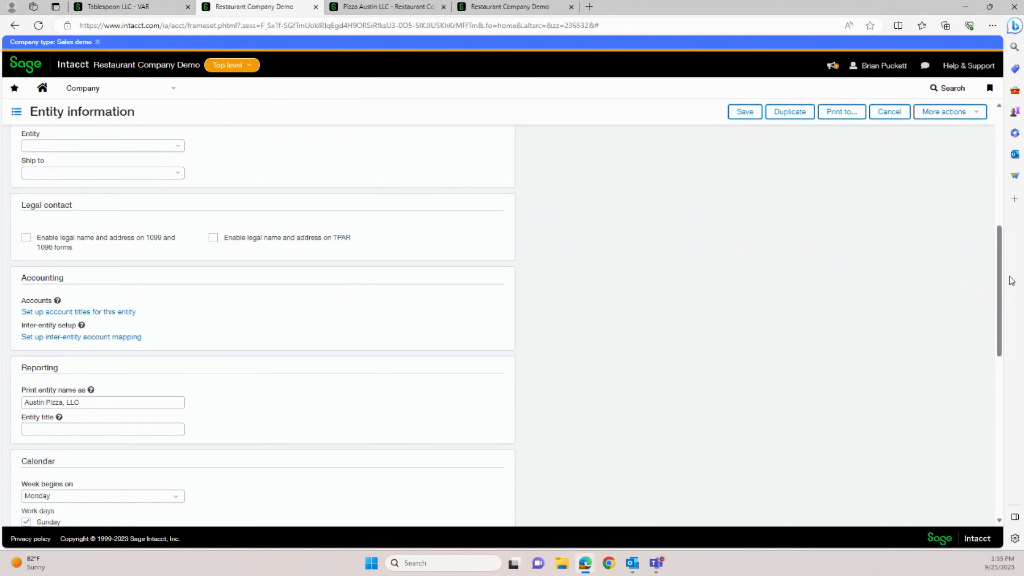
drag(1001, 305, 991, 169)
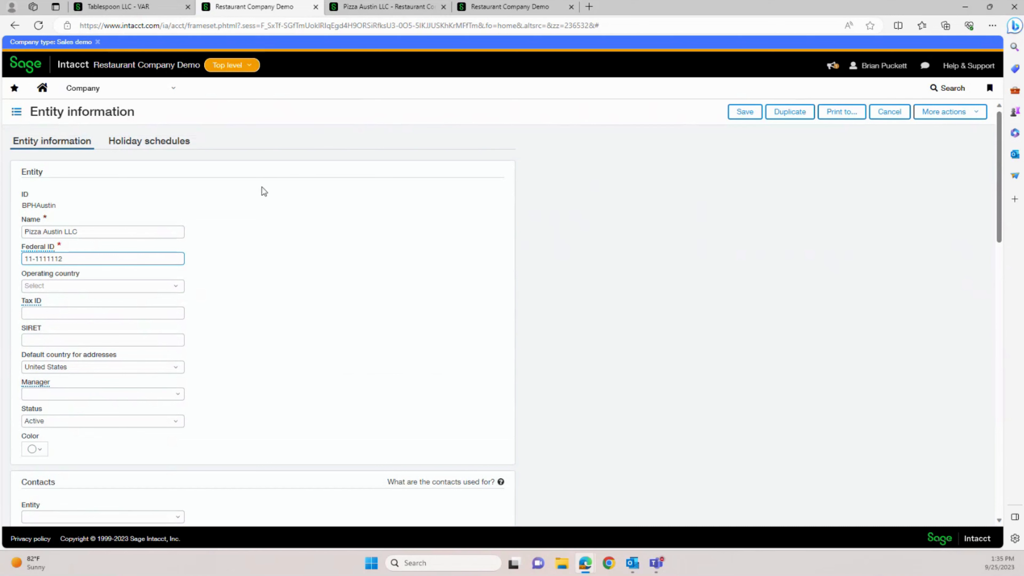
Open the company's inter-entity account mapping, leaving the entity record without saving changes.
click(79, 91)
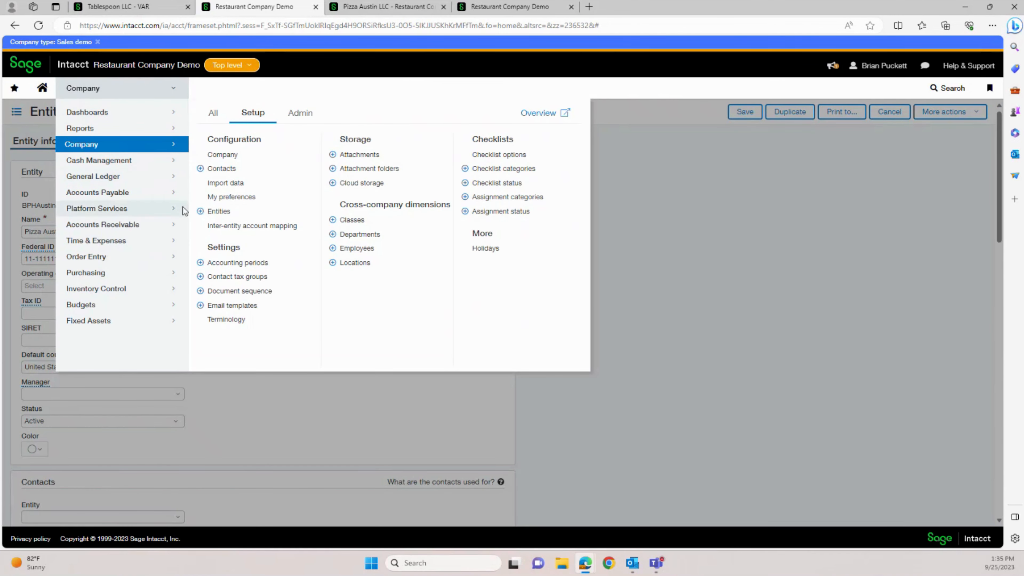
click(234, 227)
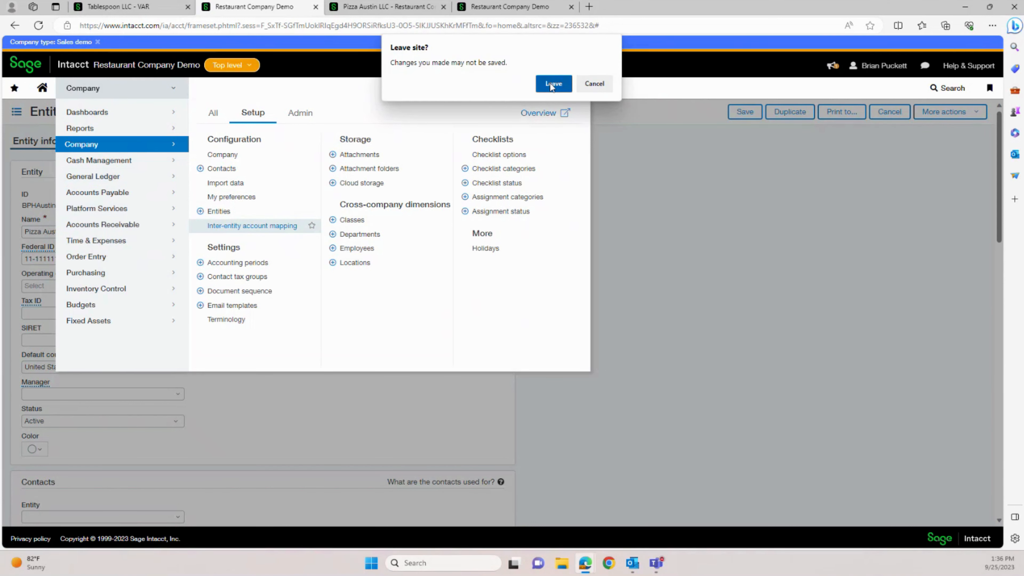
click(551, 85)
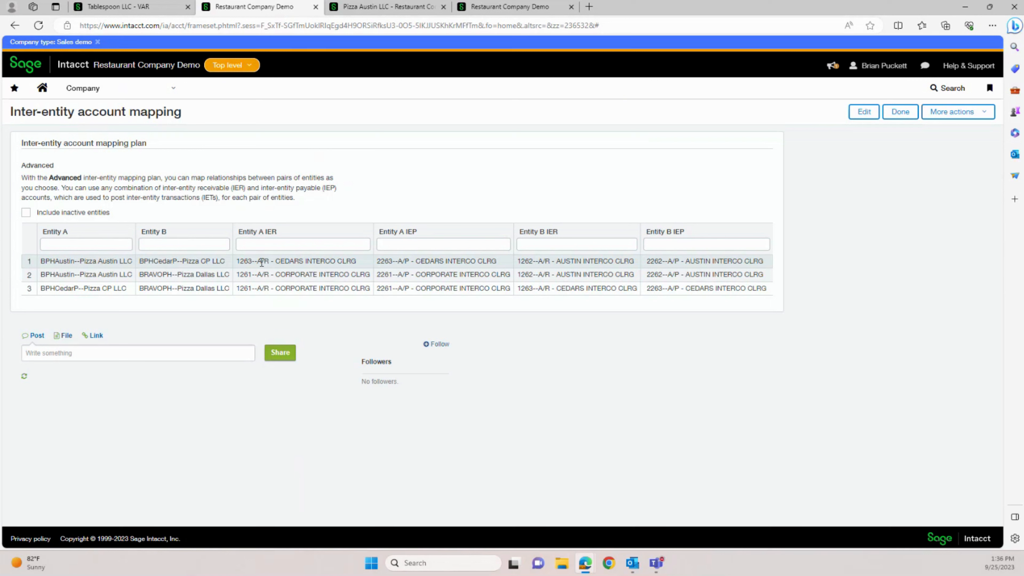
View the posted Intercompany JE general journal entry and check its source entity and the CEDARS location line.
click(484, 11)
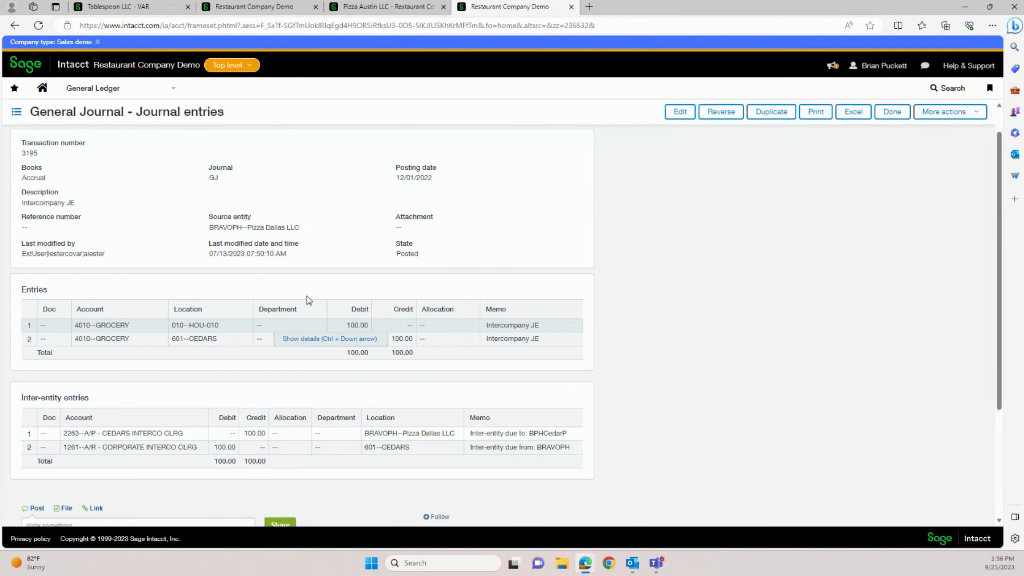
drag(209, 227, 244, 230)
click(186, 338)
Go back to the inter-entity mapping page and open the Locations dimension list from there.
click(248, 9)
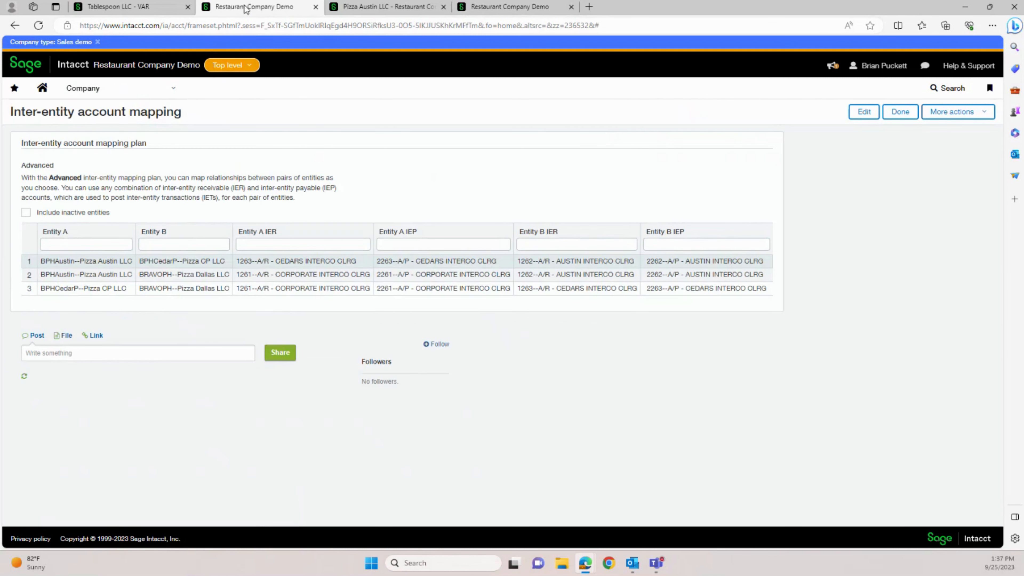
click(82, 90)
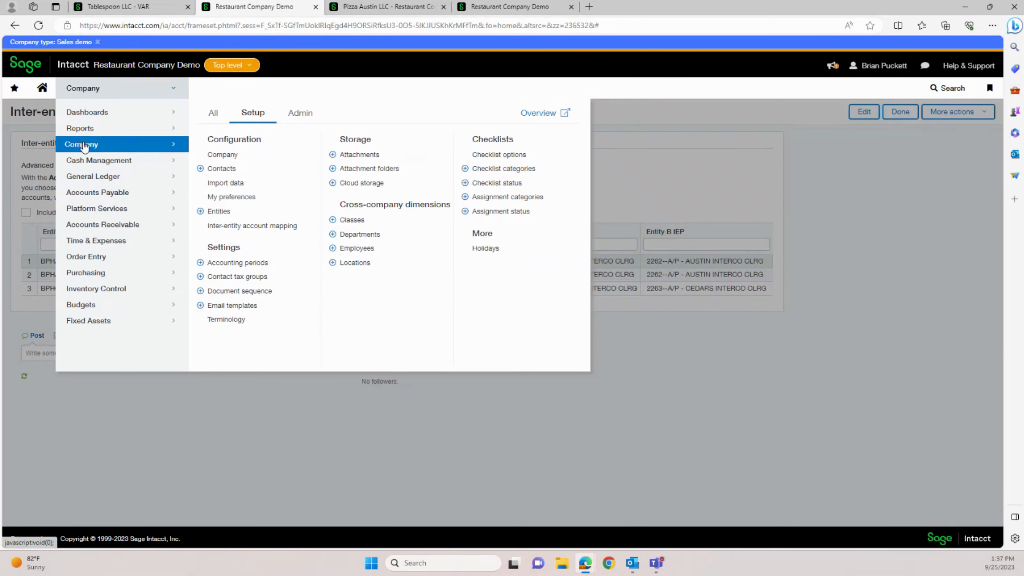
mouse_move(85, 128)
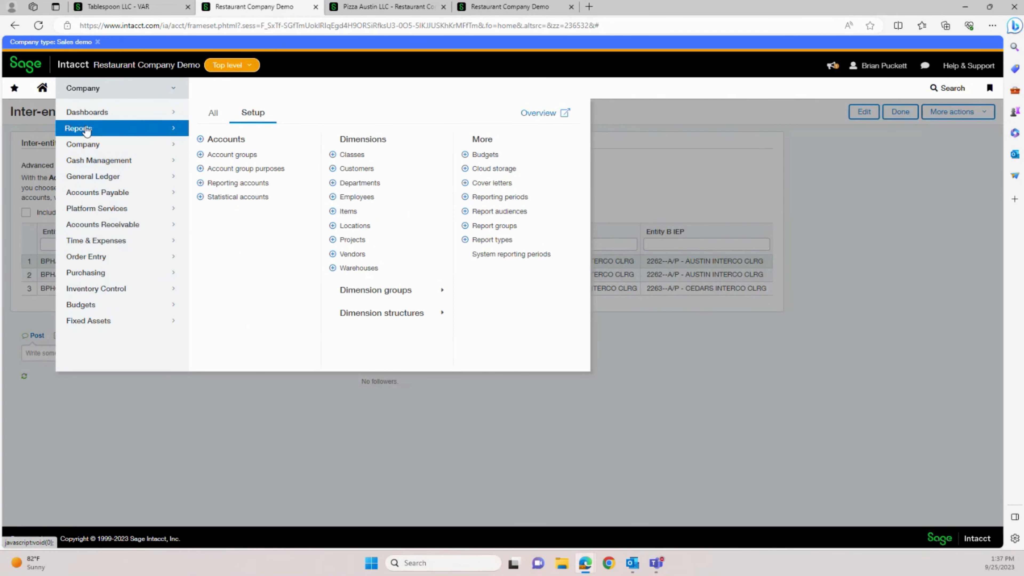
click(355, 226)
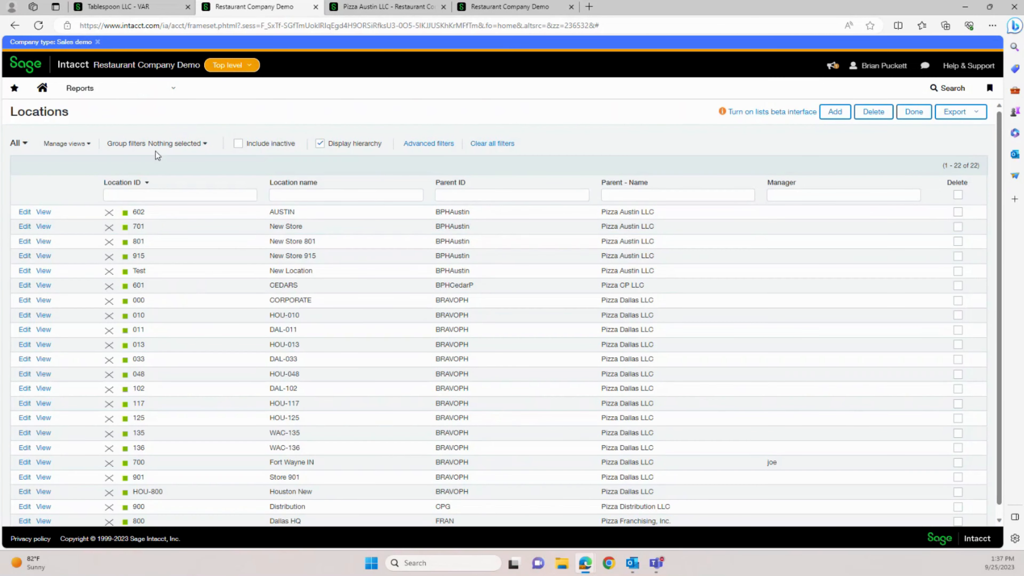
click(71, 92)
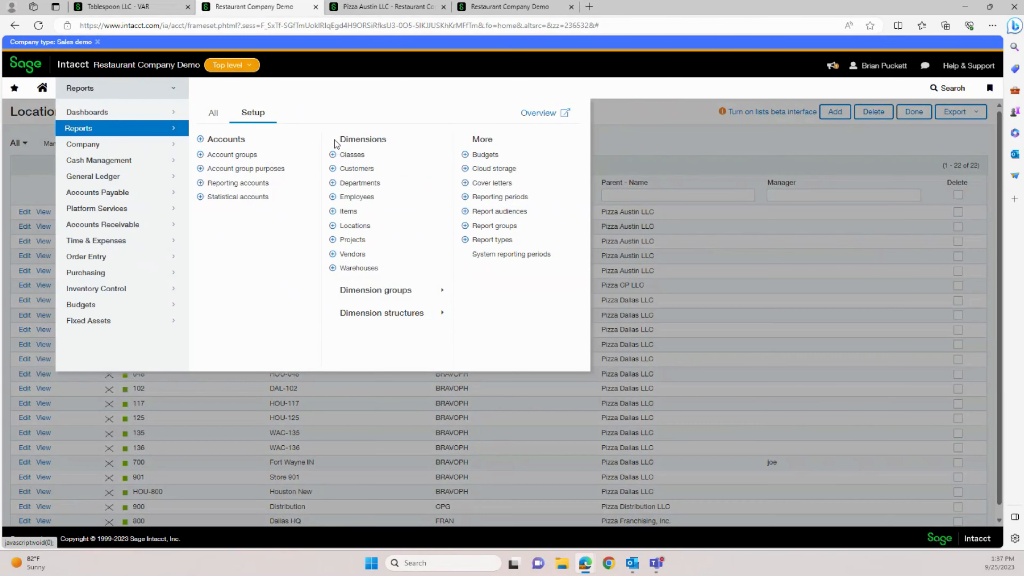
click(686, 154)
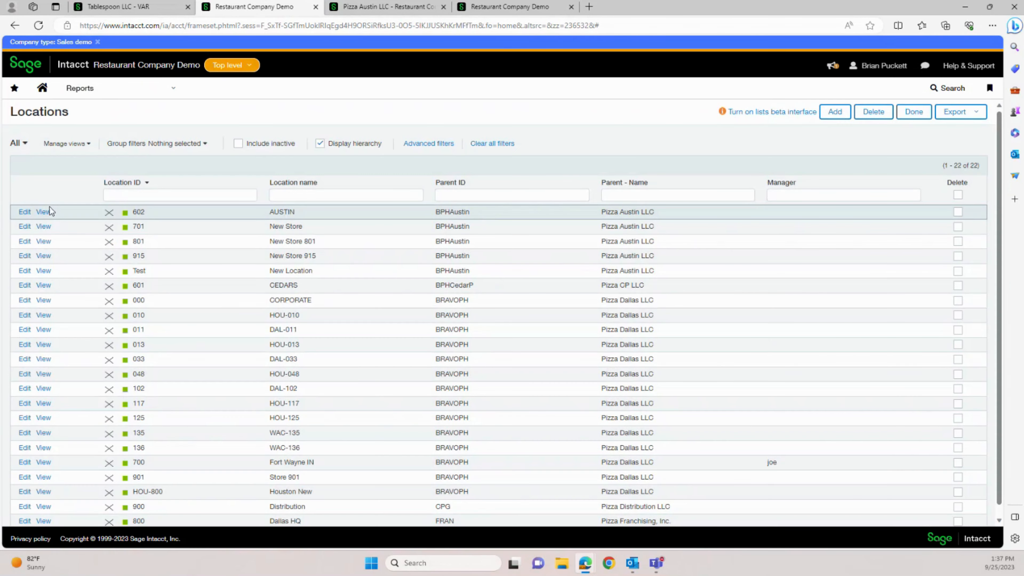
Check the parent entity on location 602 AUSTIN, cancel without saving, and review the parents of all listed locations.
click(23, 213)
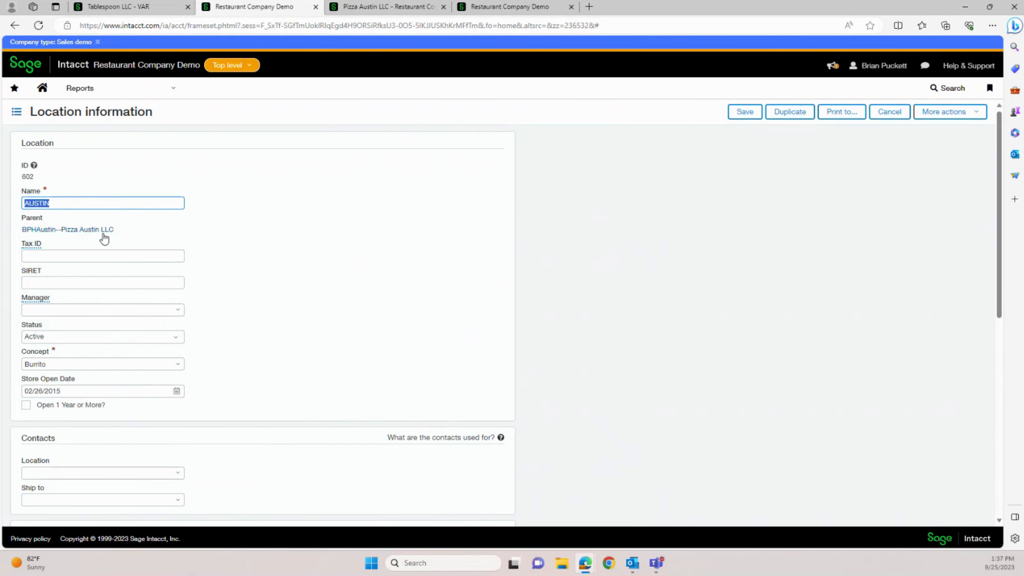
click(889, 112)
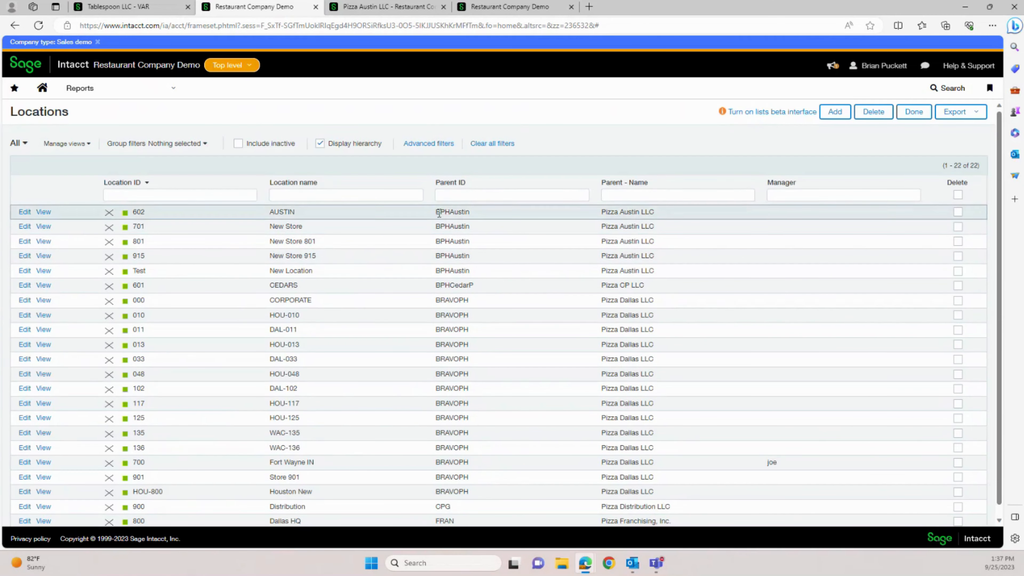
scroll(996, 405, down, 1)
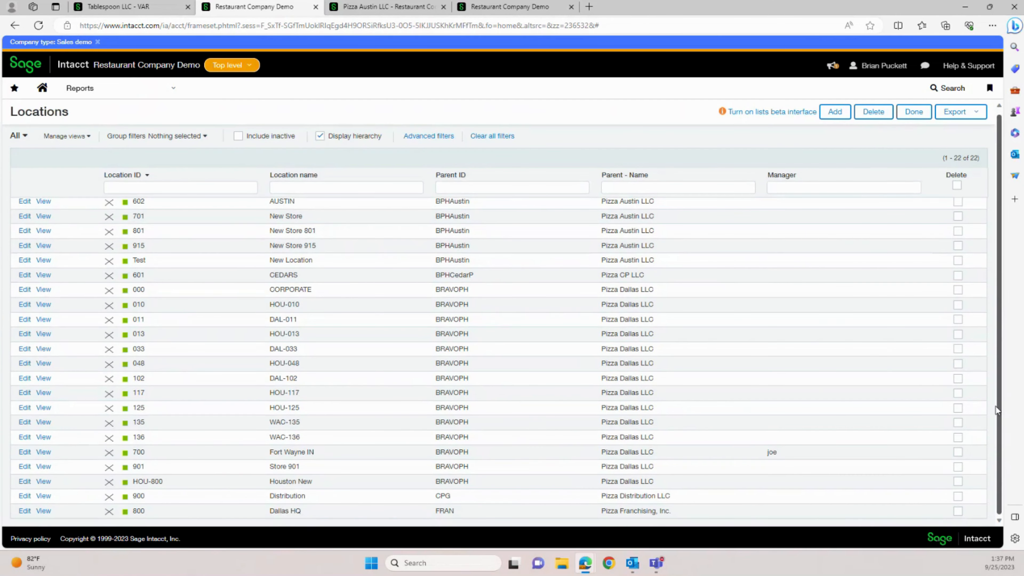
scroll(995, 290, up, 1)
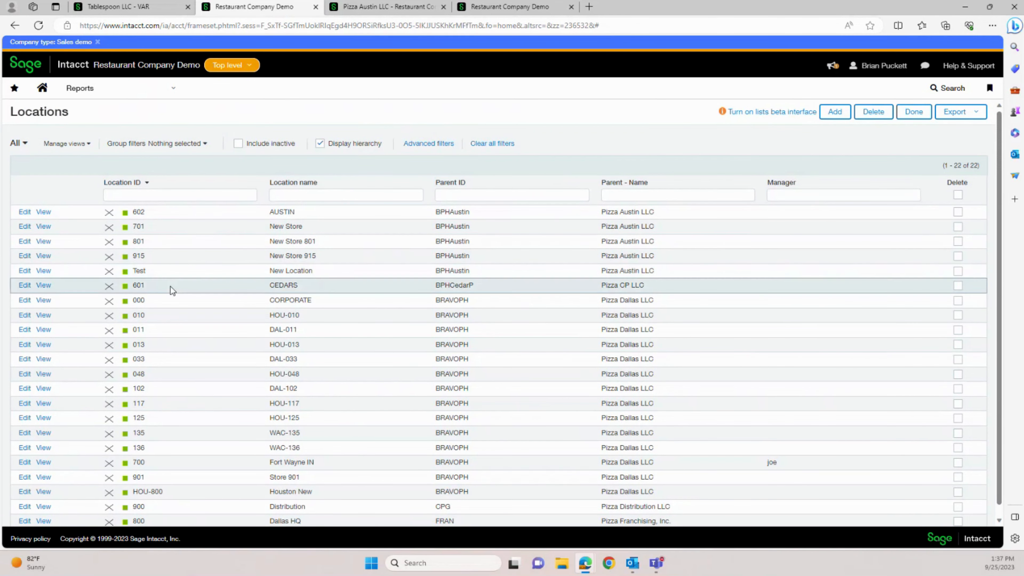
Return to the Intercompany JE general journal entry to review its locations and inter-entity entries.
click(497, 8)
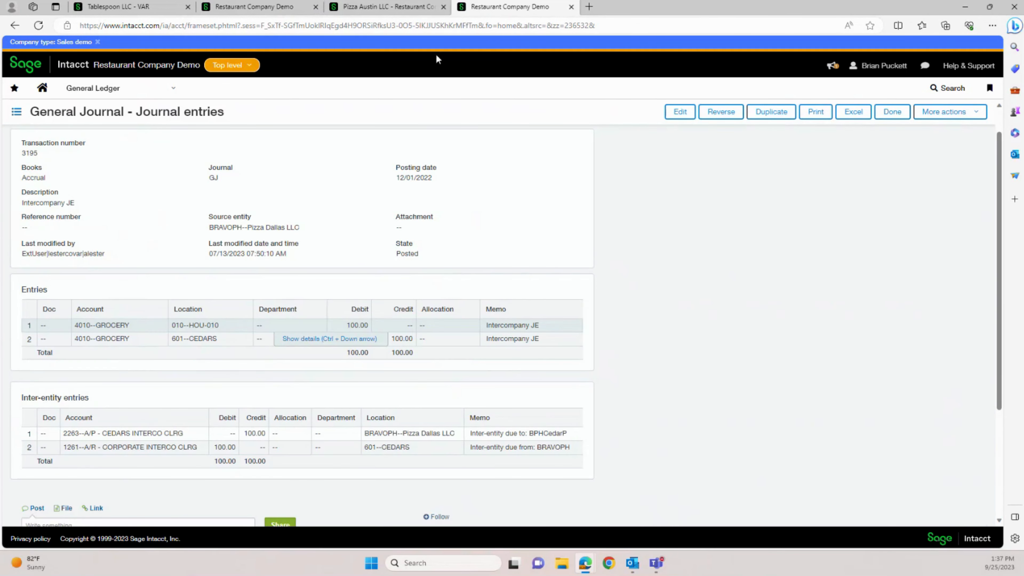